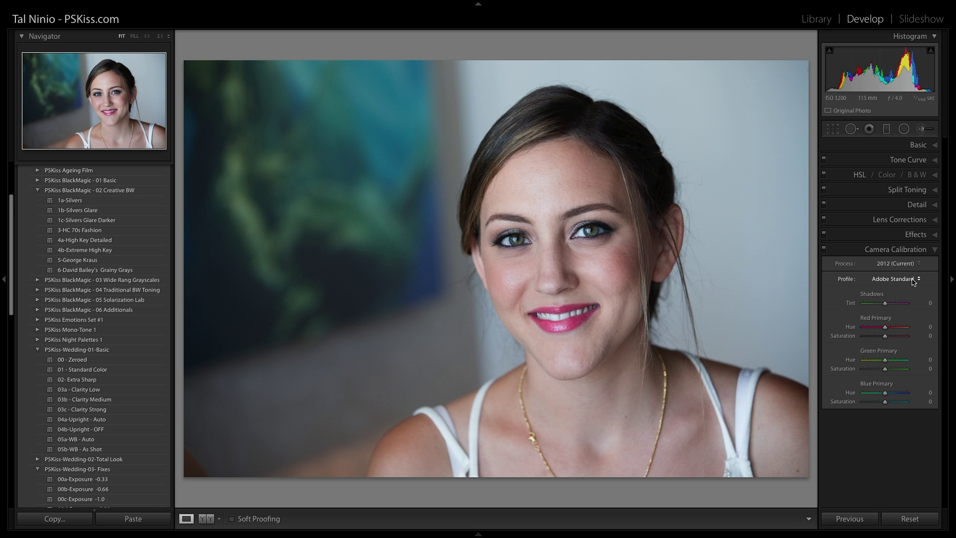
- Apply the Sony A7R MK2 Portrait camera profile to the portrait
left_click(912, 279)
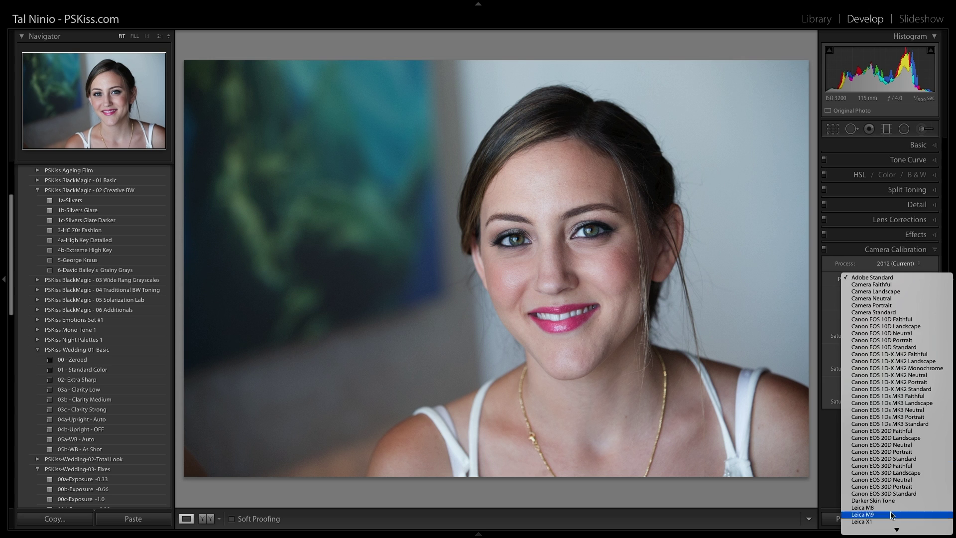
scroll(894, 532, "down", 5)
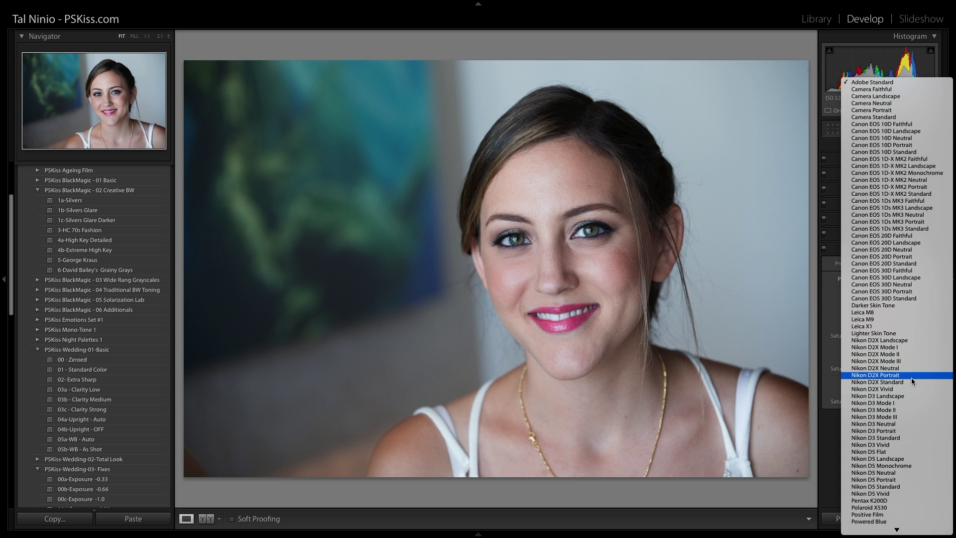
scroll(896, 528, "down", 6)
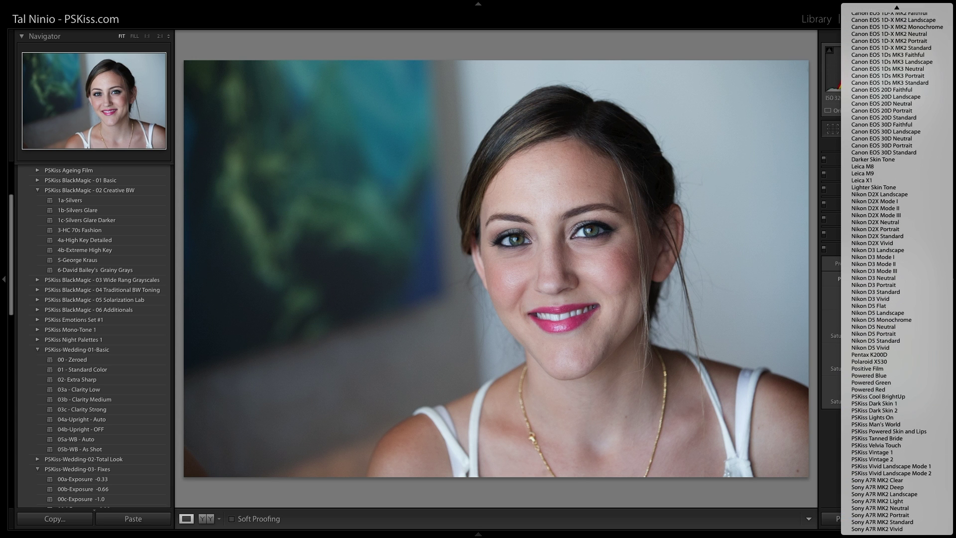
left_click(916, 515)
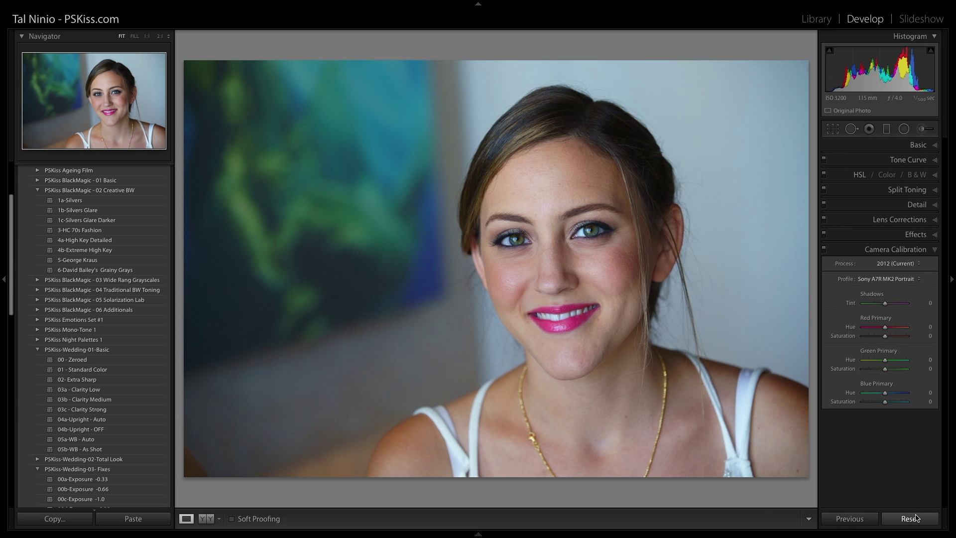
- Toggle twice between Adobe Standard and Sony A7R MK2 Portrait, keeping Sony, then return to the grid
key("ctrl+z")
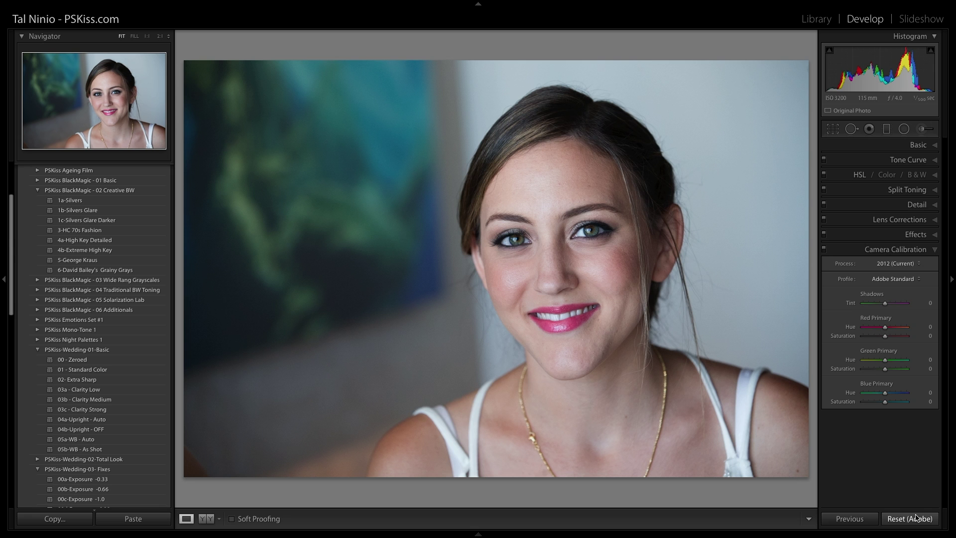
key("ctrl+shift+z")
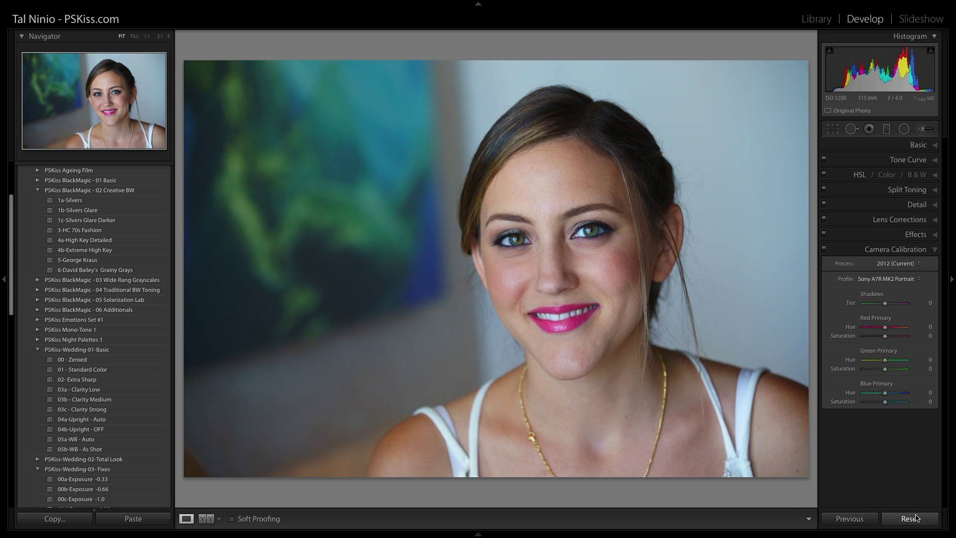
key("ctrl+z")
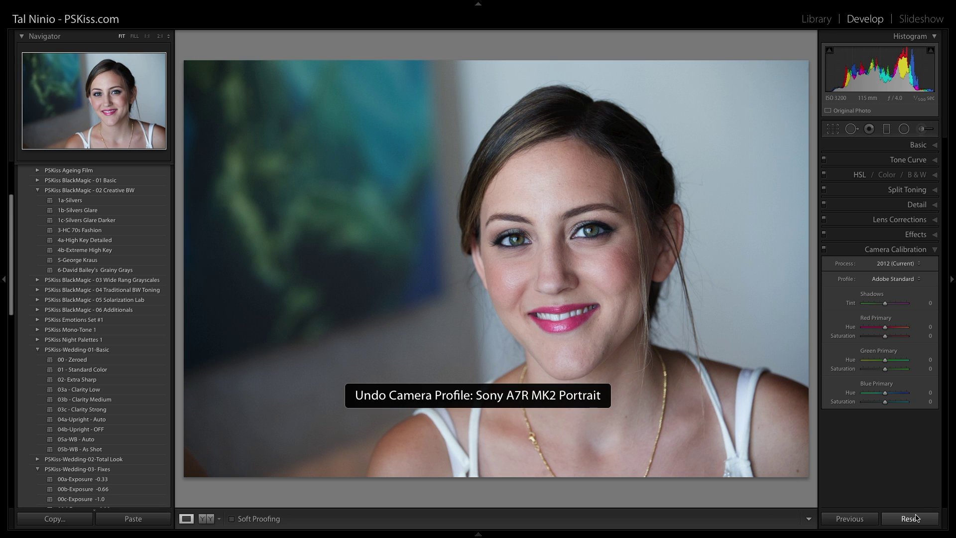
key("ctrl+shift+z")
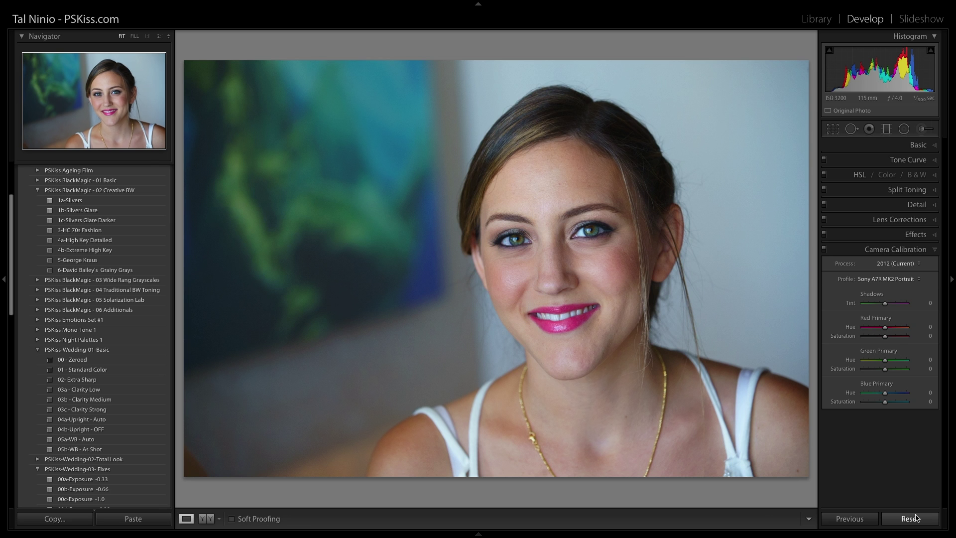
key("g")
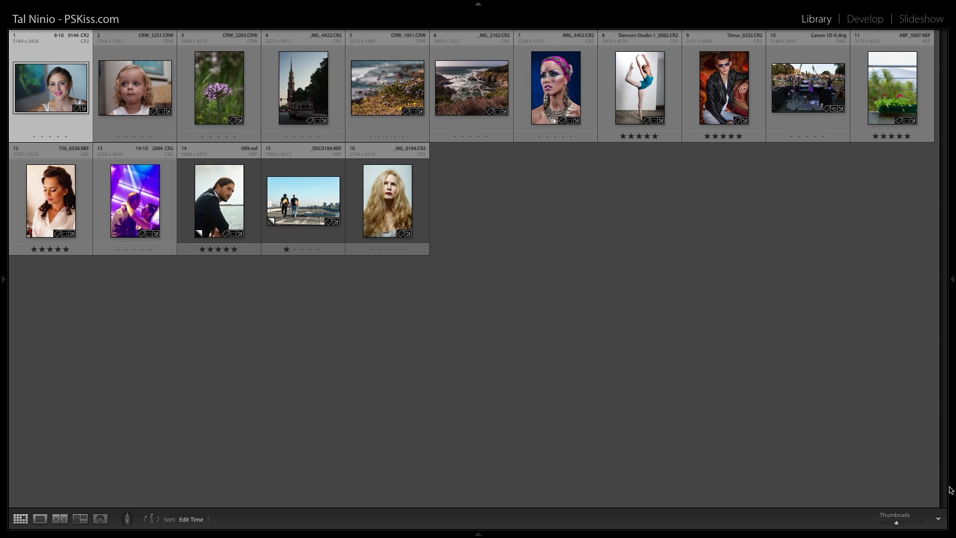
- Open the purple flower photo in Develop, apply Canon EOS 1D-X MK2 Landscape, then undo to compare
left_click(227, 90)
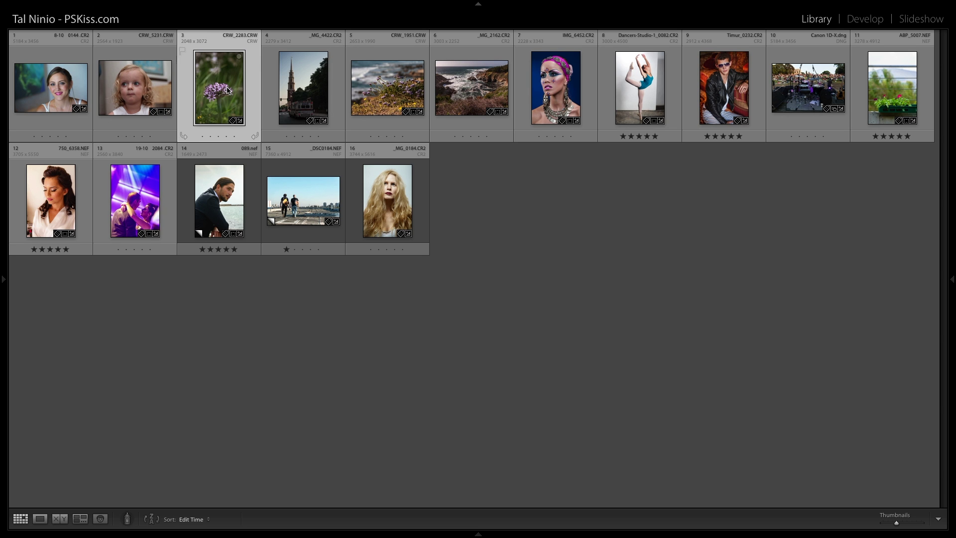
key("d")
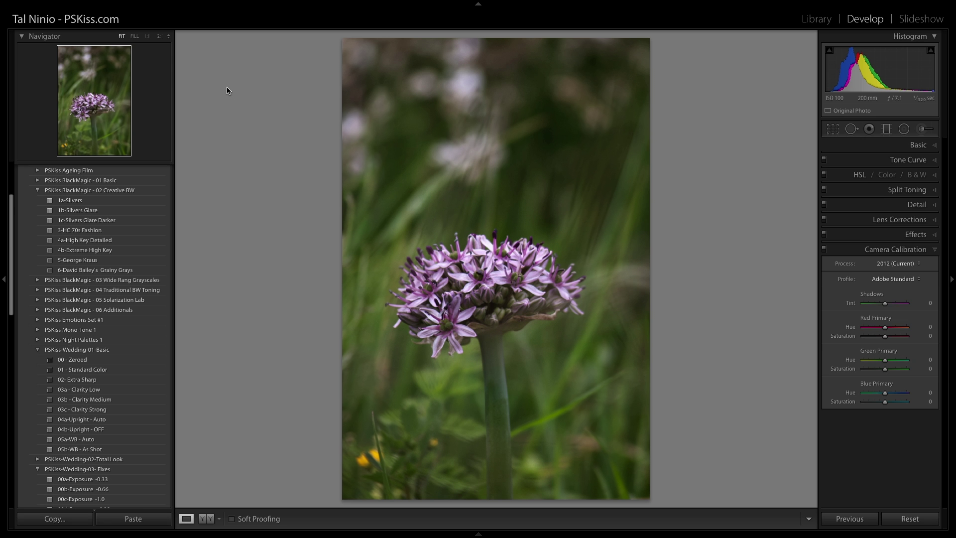
left_click(905, 278)
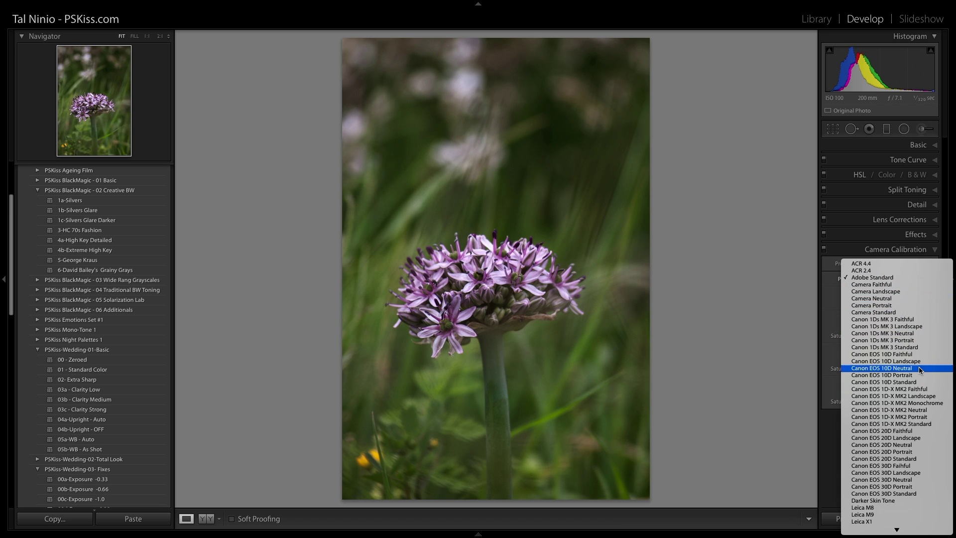
left_click(925, 398)
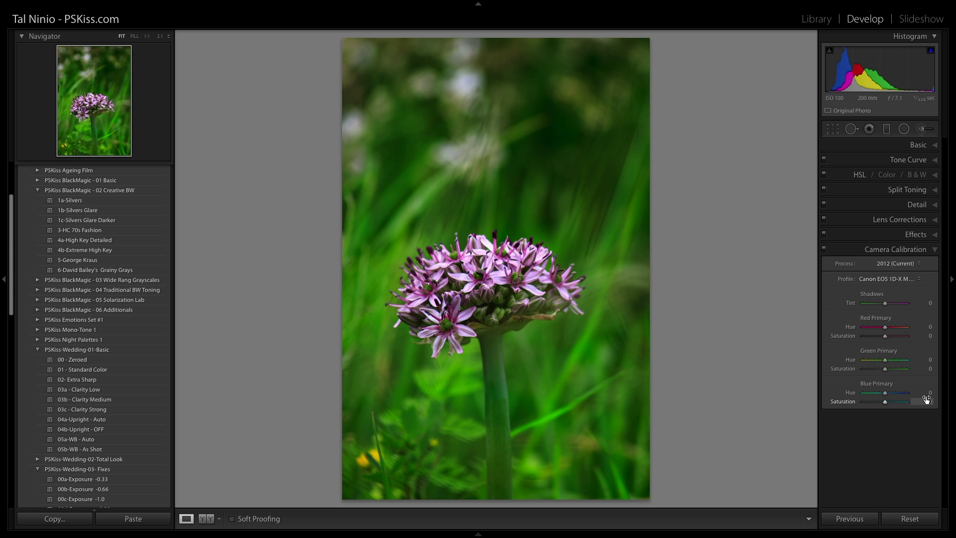
key("ctrl+z")
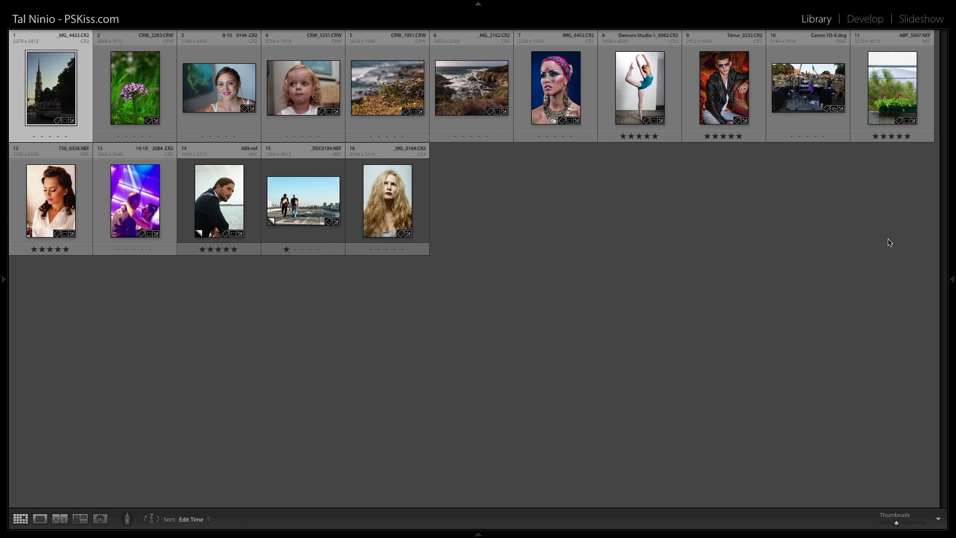
- Open the leather-jacket photo in Develop and apply the Nikon D5 Flat camera profile
left_click(725, 89)
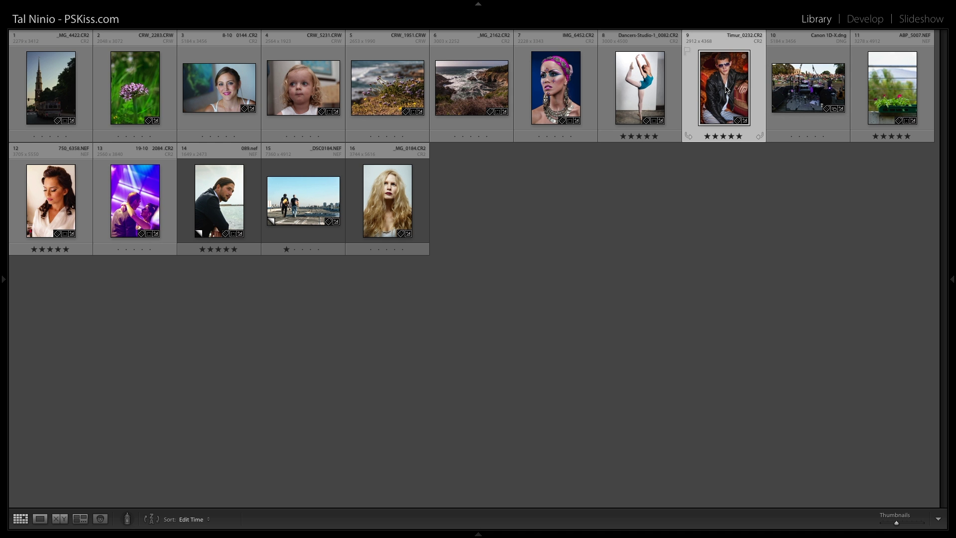
key("d")
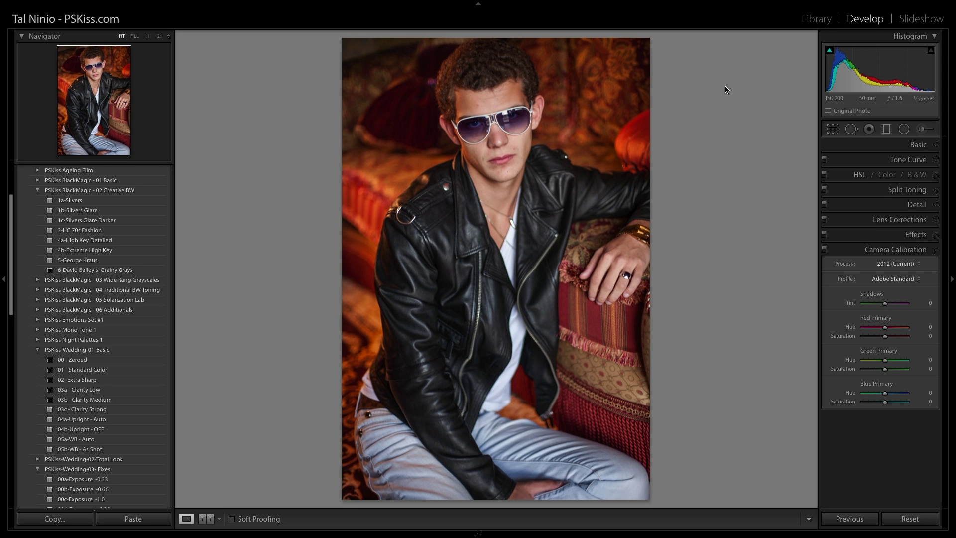
left_click(894, 278)
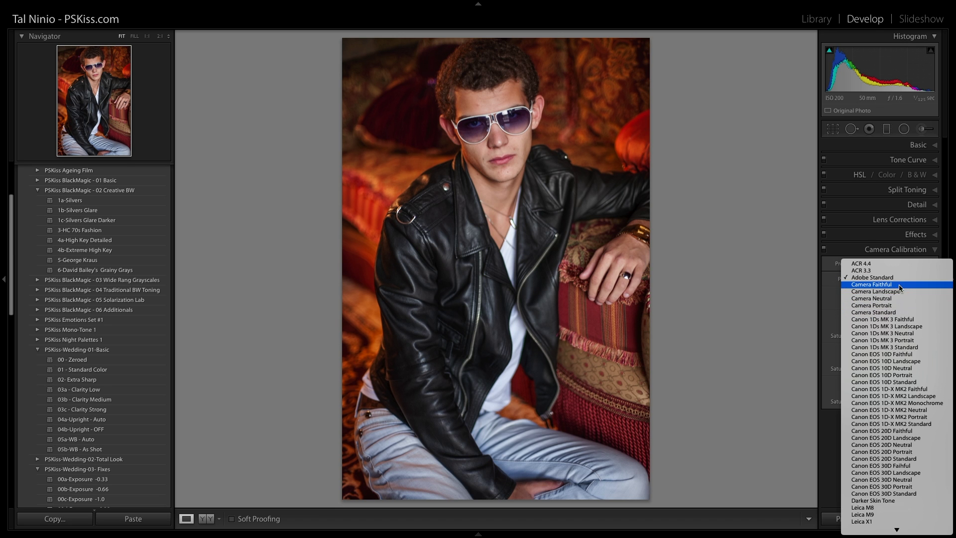
scroll(905, 378, "down", 10)
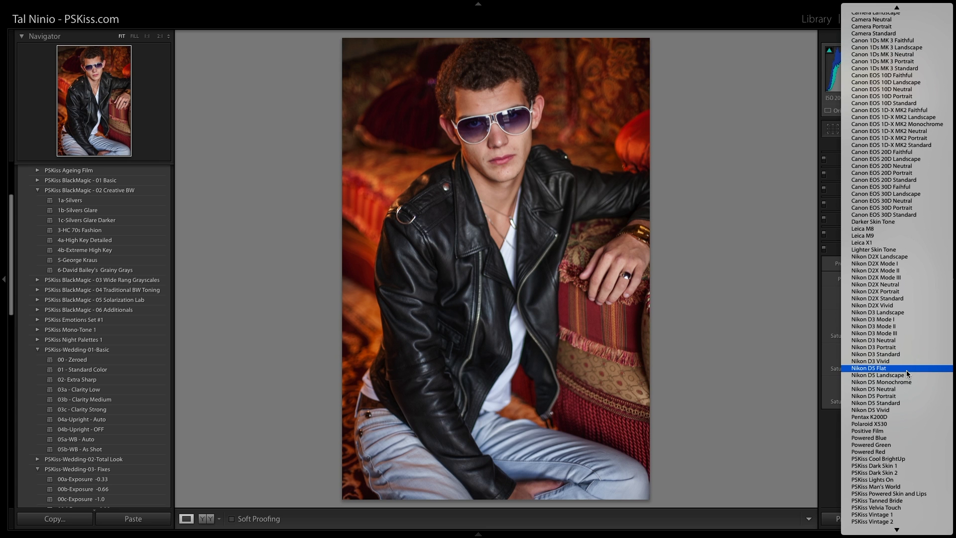
left_click(906, 369)
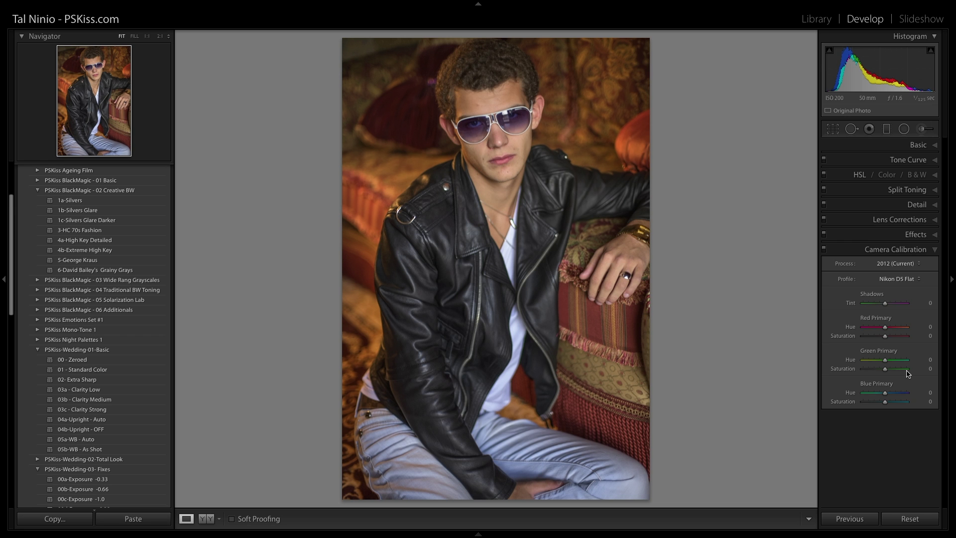
left_click(903, 278)
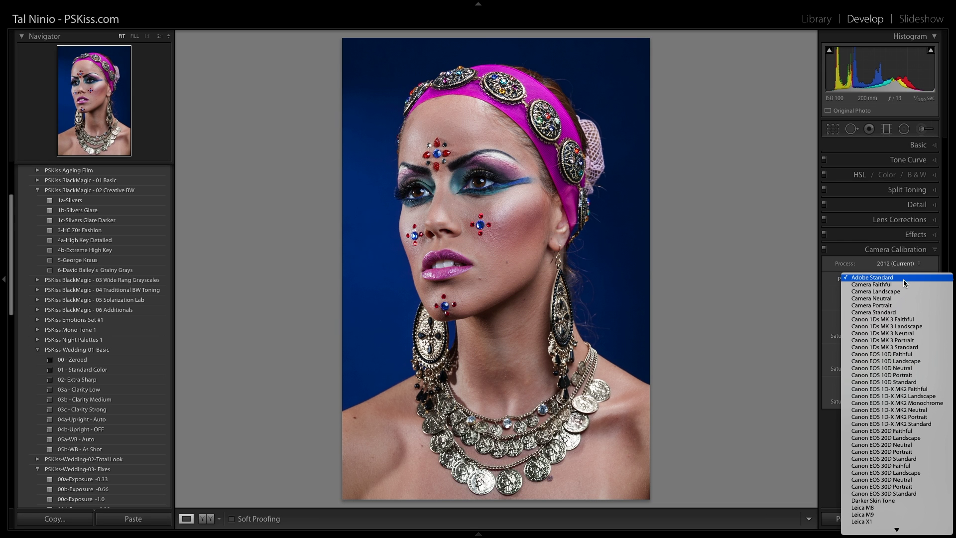
- Apply Canon EOS 1D-X MK2 Portrait to the jewelled portrait and return to the Library grid
left_click(904, 306)
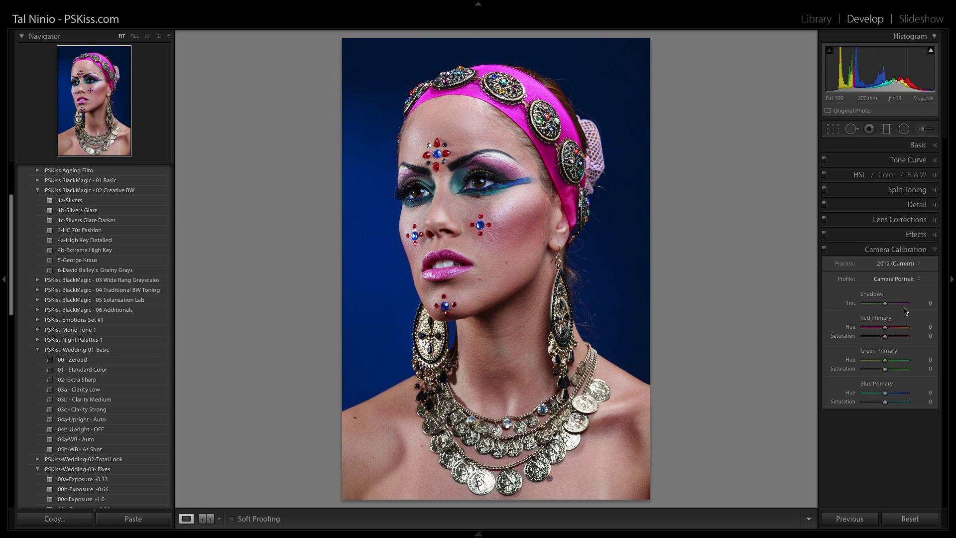
left_click(904, 281)
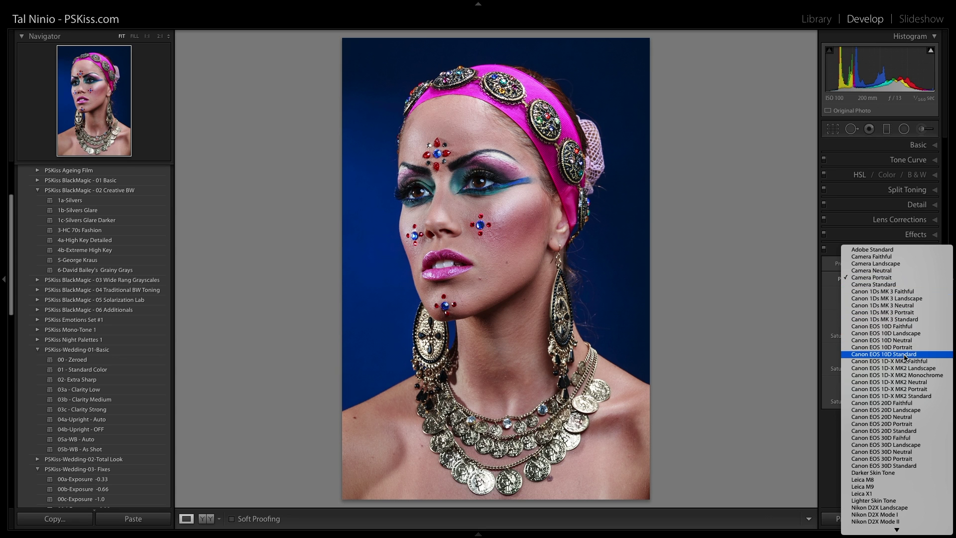
left_click(926, 390)
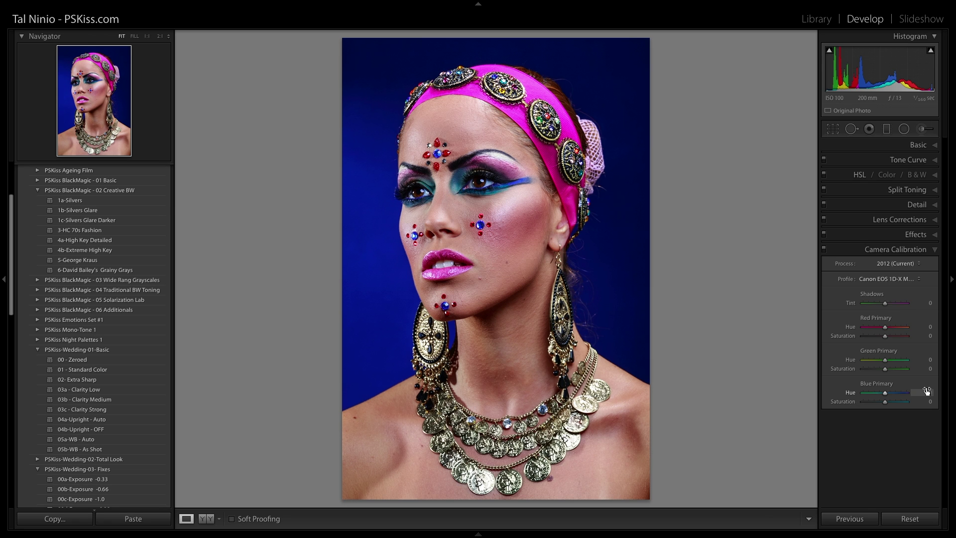
key("g")
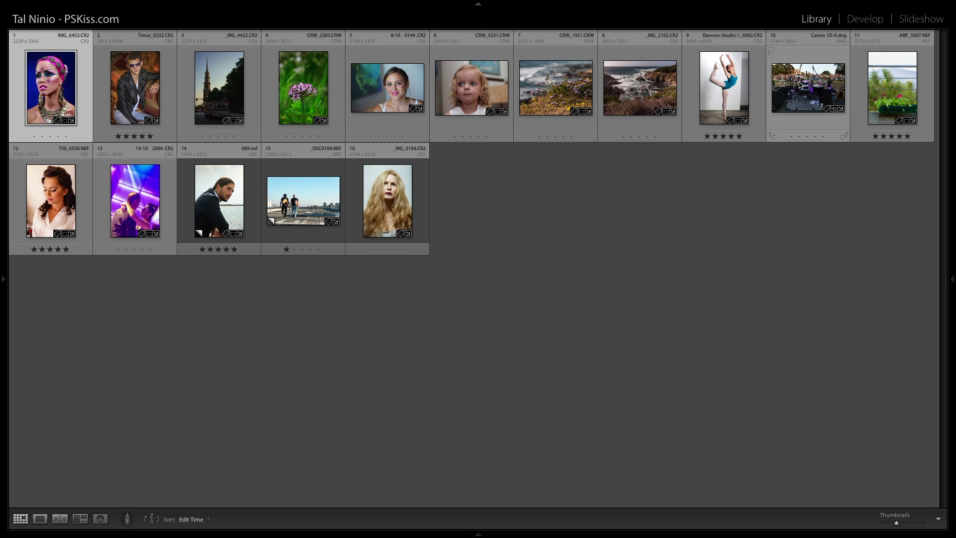
- Open the concert stage photo, apply Nikon D5 Flat, and undo/redo to compare with Adobe Standard
left_click(803, 98)
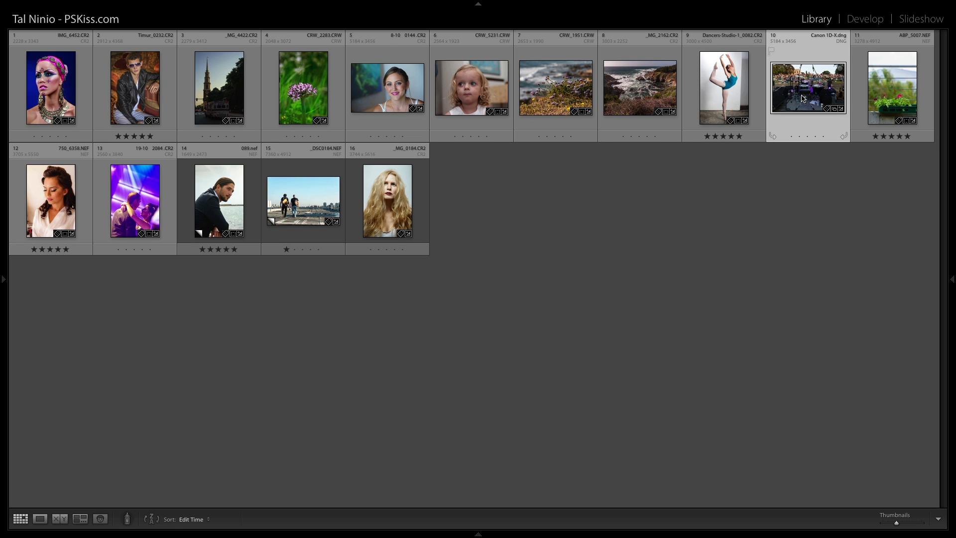
key("d")
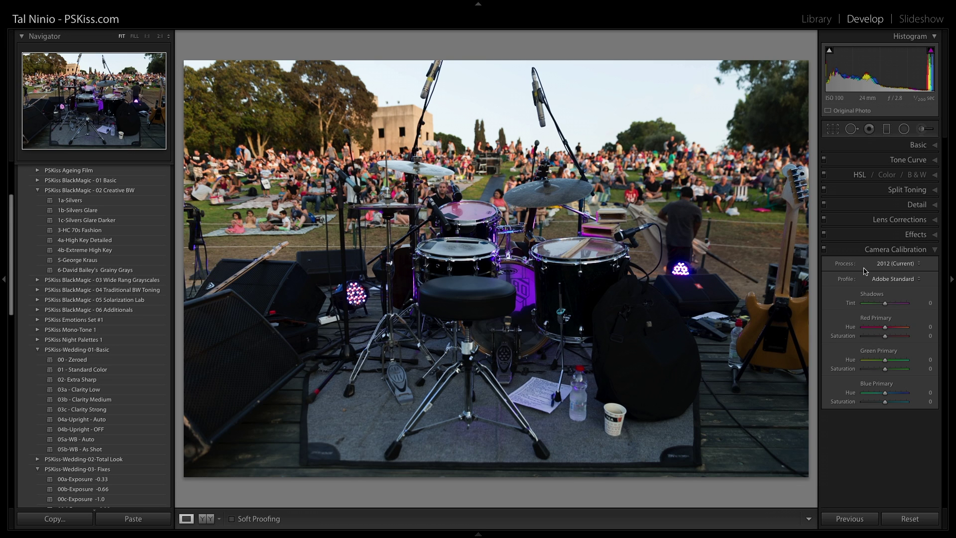
left_click(893, 279)
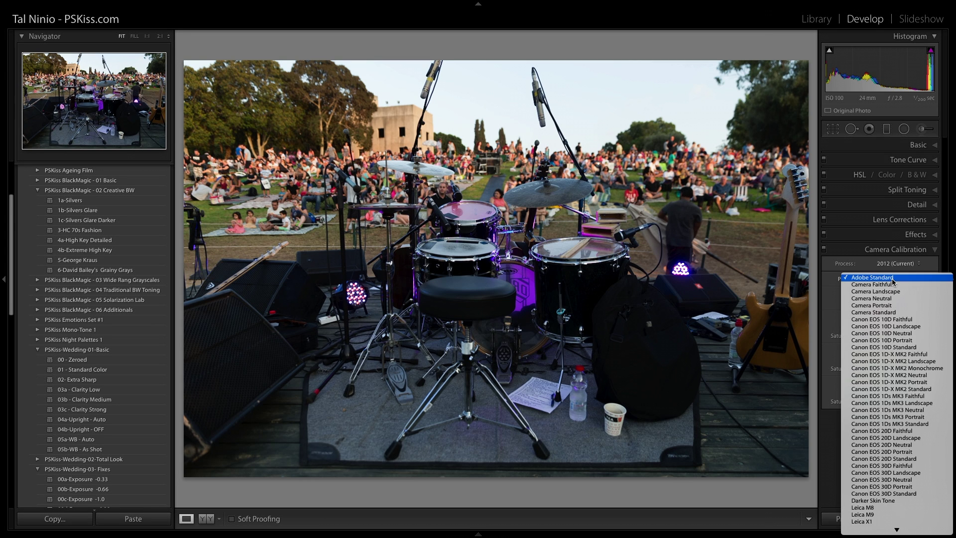
mouse_move(875, 535)
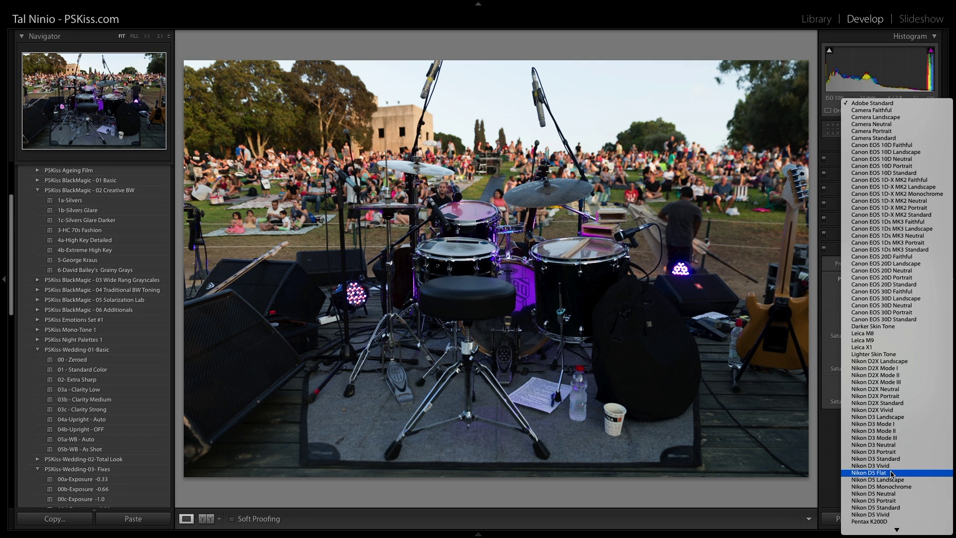
left_click(891, 474)
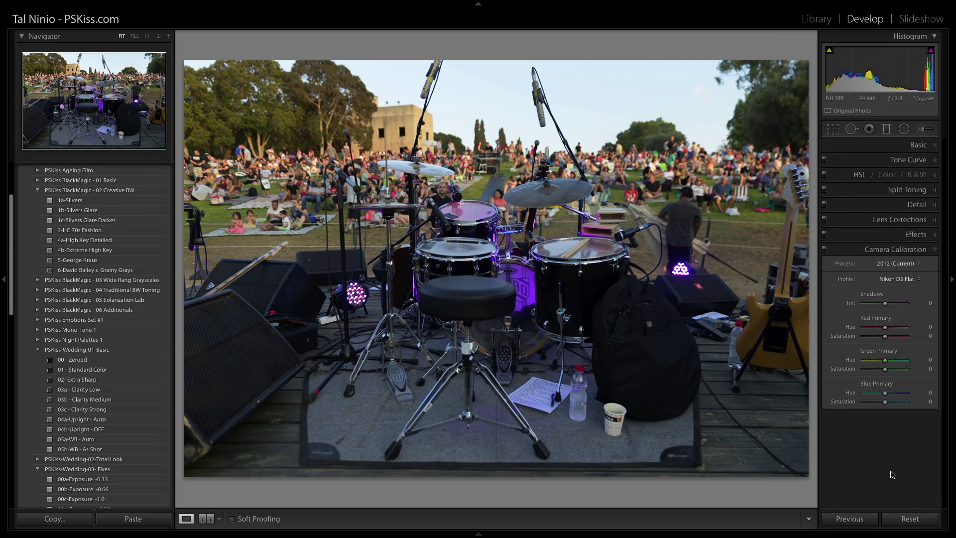
key("ctrl+z")
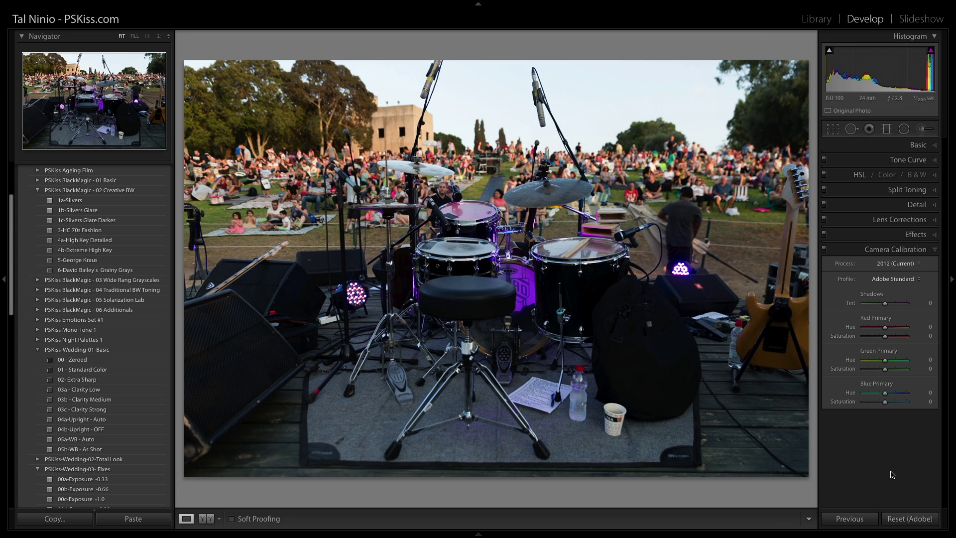
key("ctrl+y")
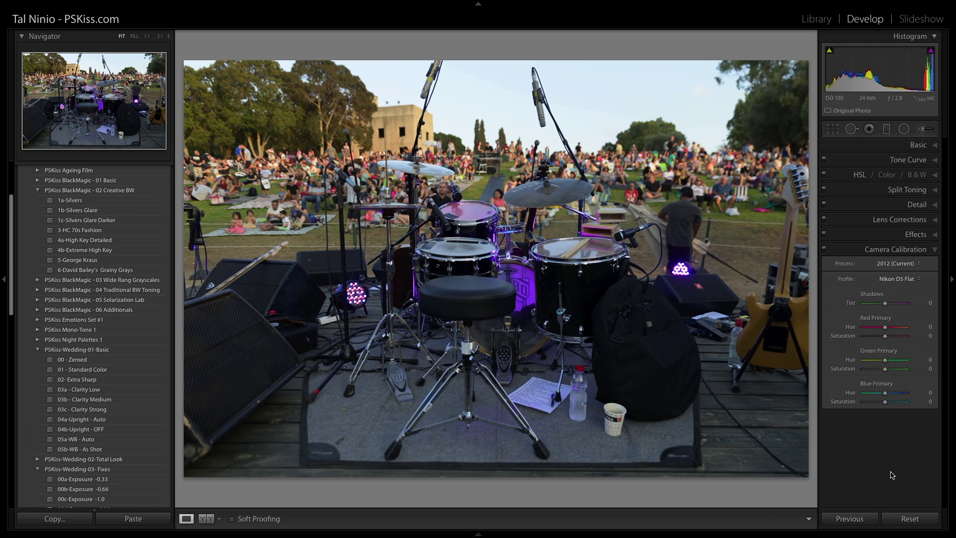
- Open the ballet dancer photo in Develop and apply the Sony A7R MK2 Portrait profile
key("g")
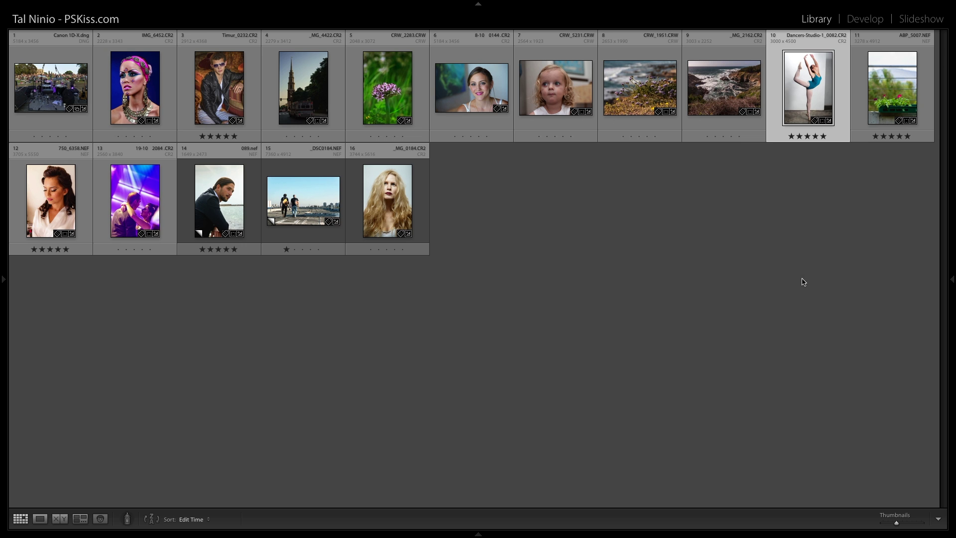
key("d")
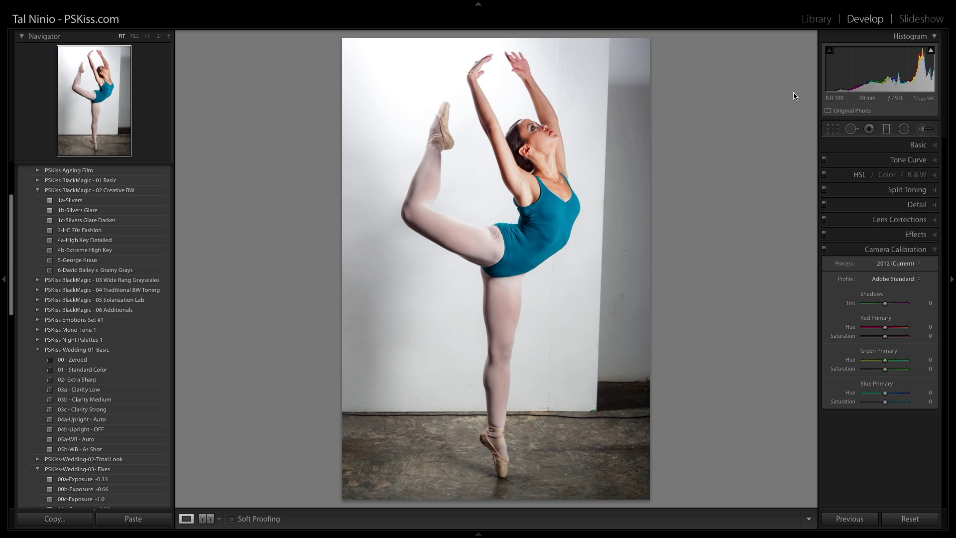
left_click(903, 277)
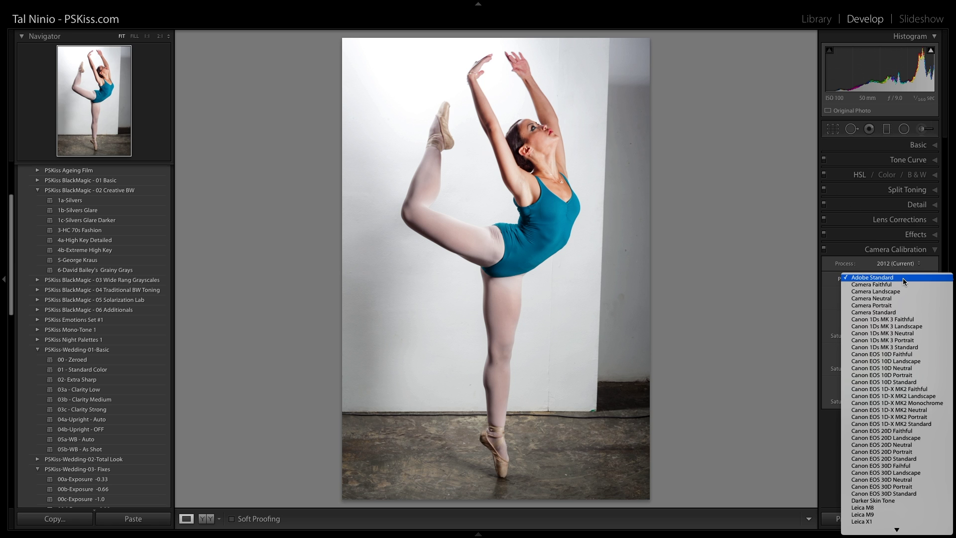
scroll(886, 496, "down", 10)
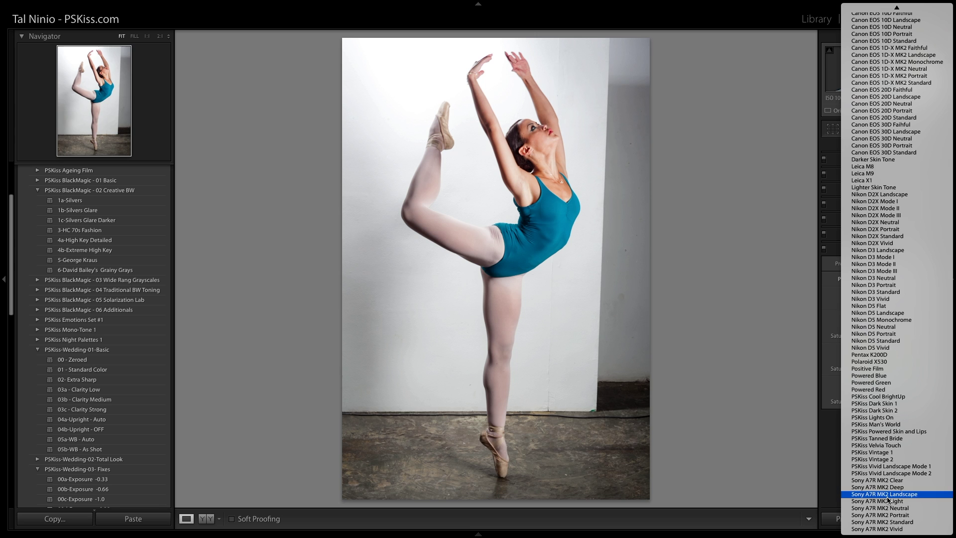
left_click(916, 516)
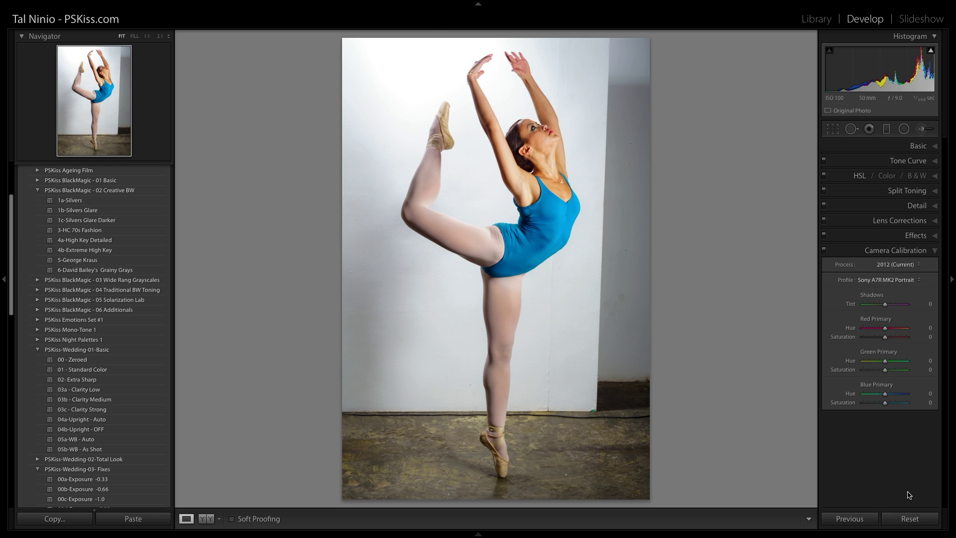
- Open the dancing couple photo in Develop and apply the Sony A7R MK2 Deep profile
key("g")
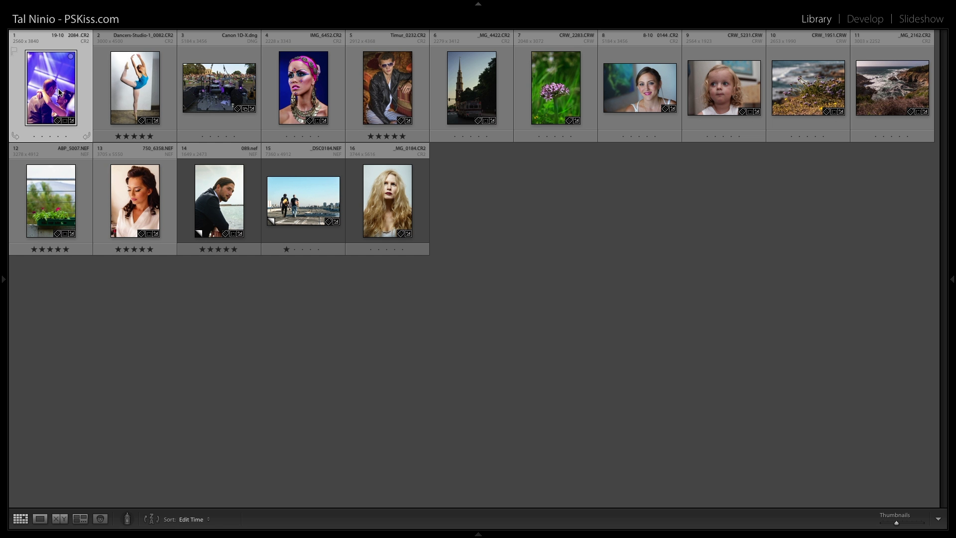
key("d")
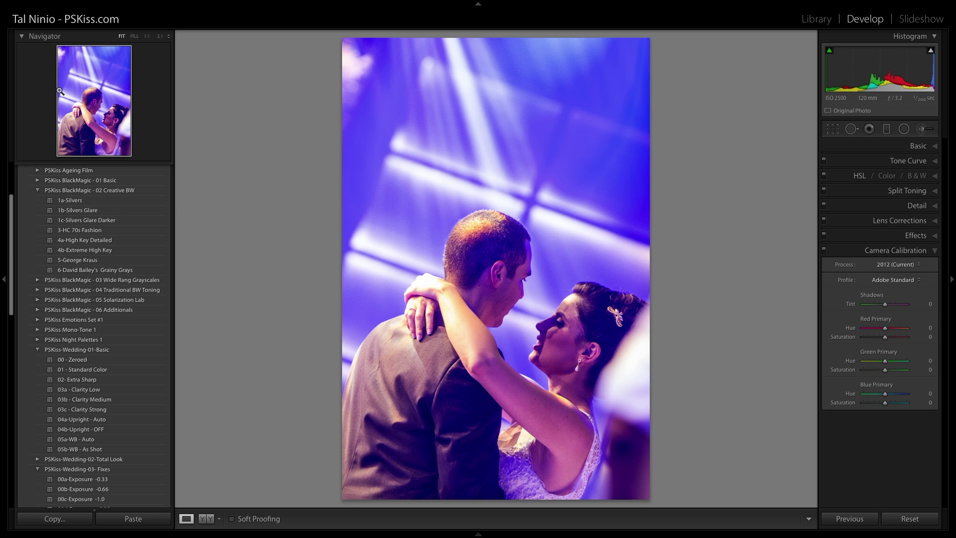
left_click(895, 282)
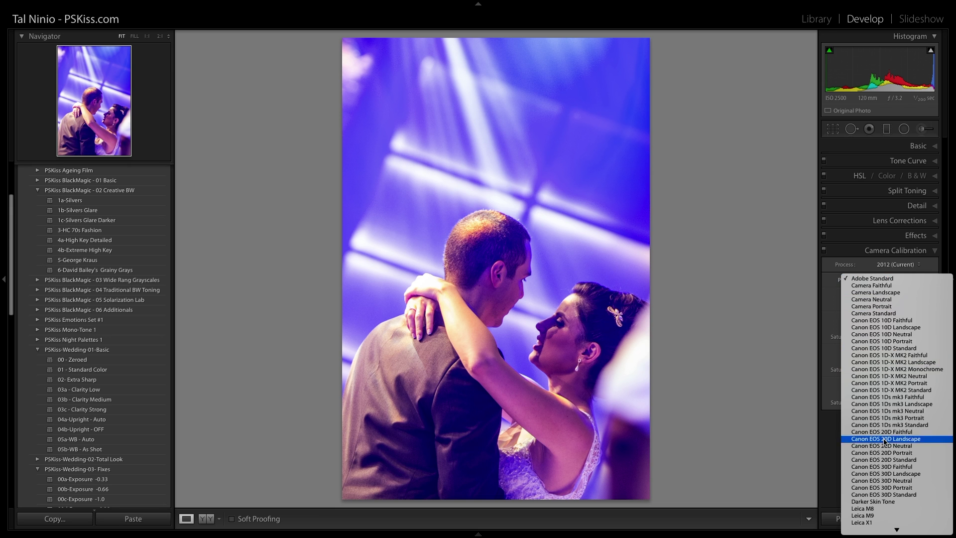
scroll(896, 497, "down", 10)
scroll(894, 497, "down", 8)
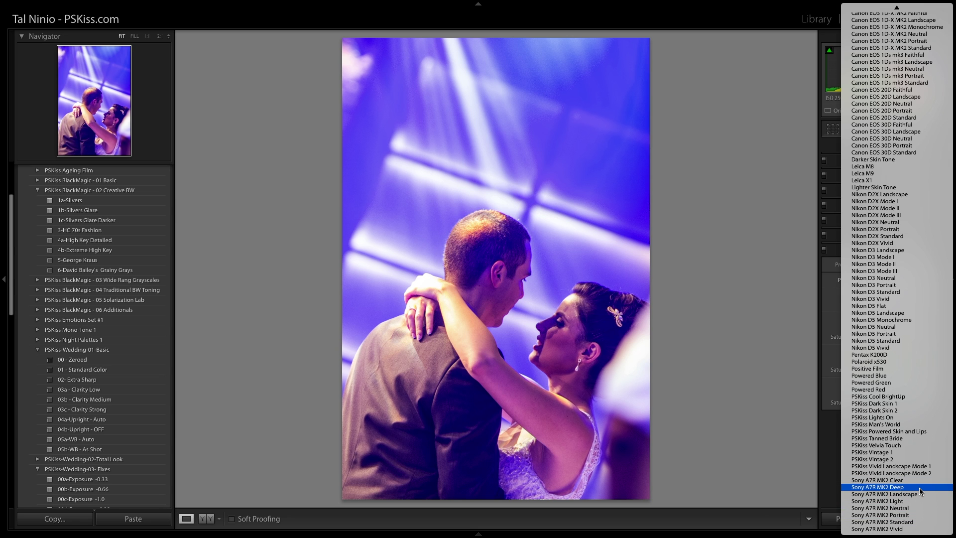
left_click(918, 488)
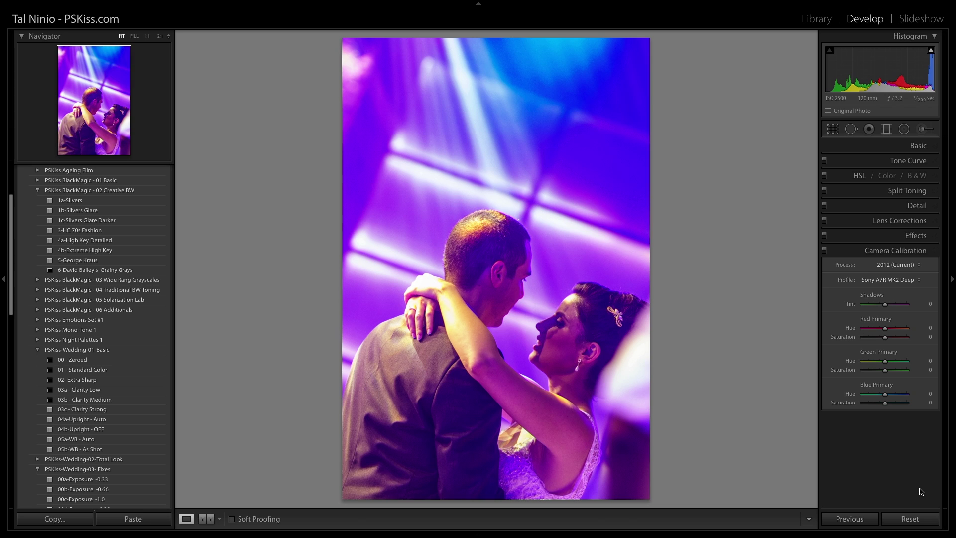